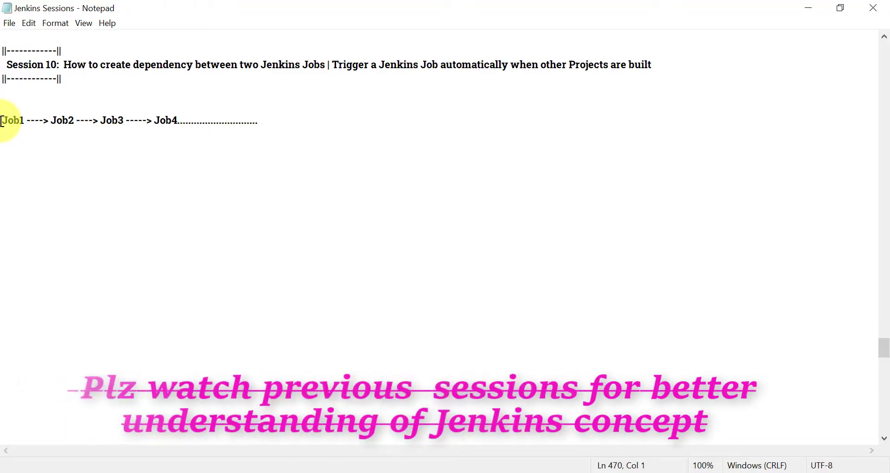
Step: Review the dependency chain from Job1 to Job4 in the session notes
{"action": "key", "text": "alt"}
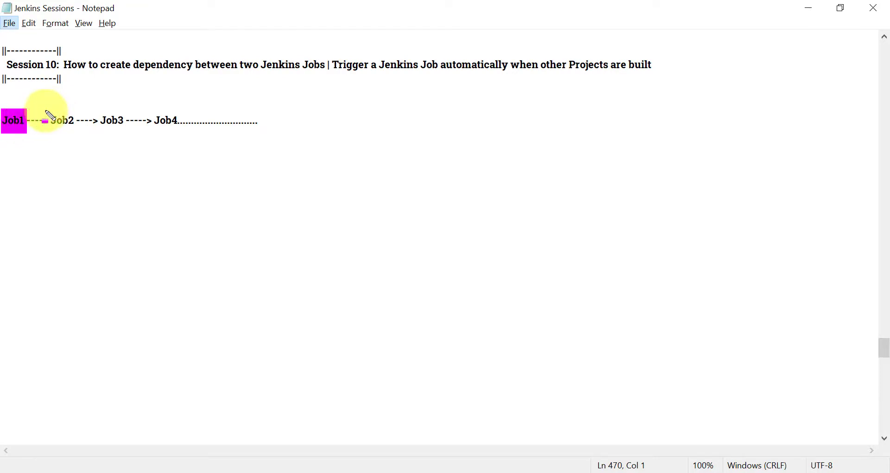
{"action": "left_click_drag", "start_coordinate": [46, 111], "coordinate": [81, 134]}
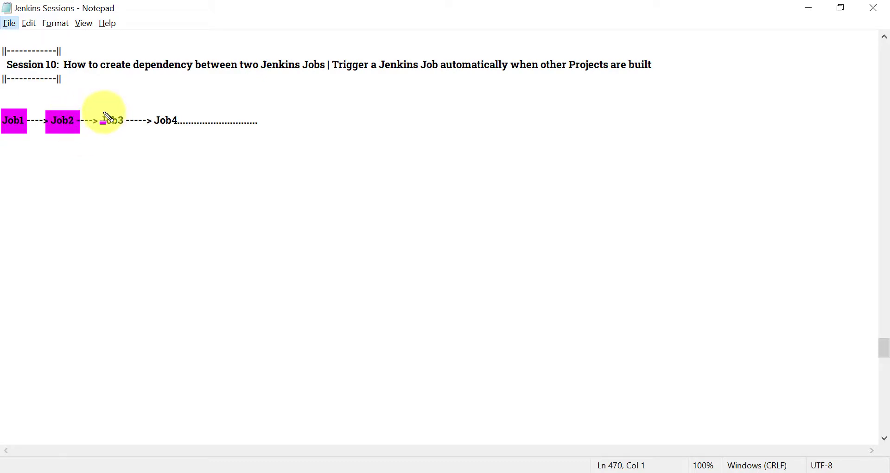
{"action": "mouse_move", "coordinate": [102, 112]}
{"action": "left_mouse_down"}
{"action": "mouse_move", "coordinate": [133, 135]}
{"action": "mouse_move", "coordinate": [160, 113]}
{"action": "mouse_move", "coordinate": [202, 135]}
{"action": "left_mouse_up"}
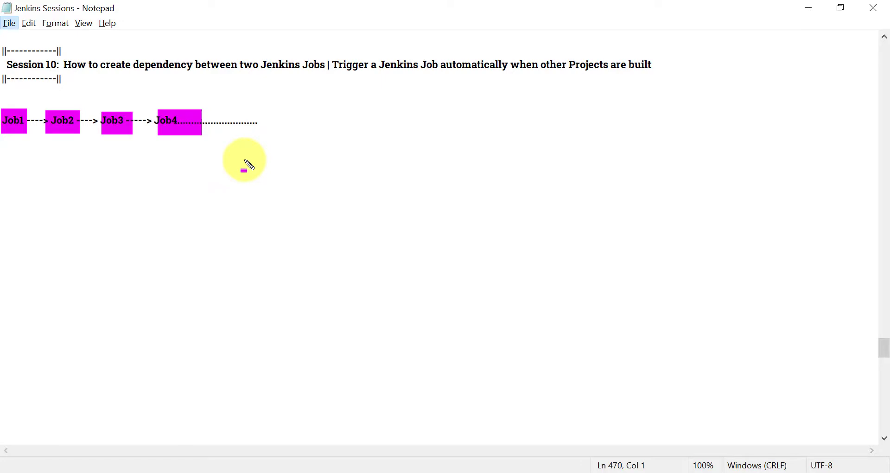
Step: Switch to Jenkins in the browser and examine the CreateLoan, DataAssertions and EmailVerification jobs in the ProjectDependency folder
{"action": "key", "text": "alt+Tab"}
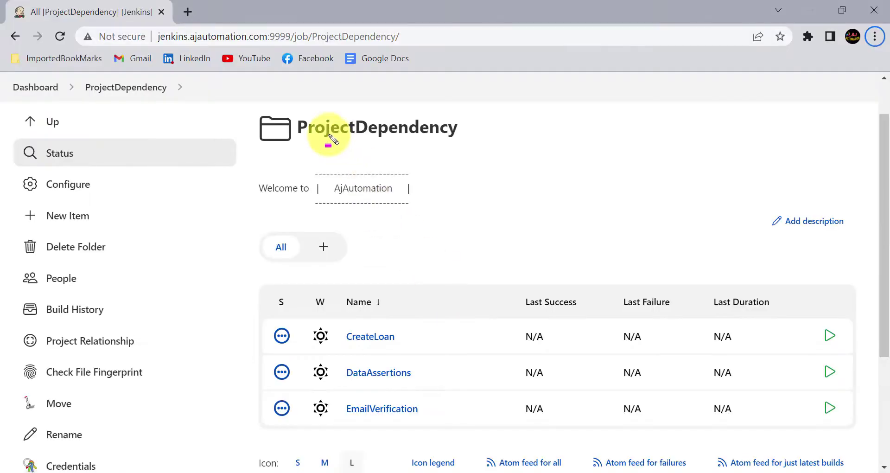
{"action": "left_click", "coordinate": [343, 279]}
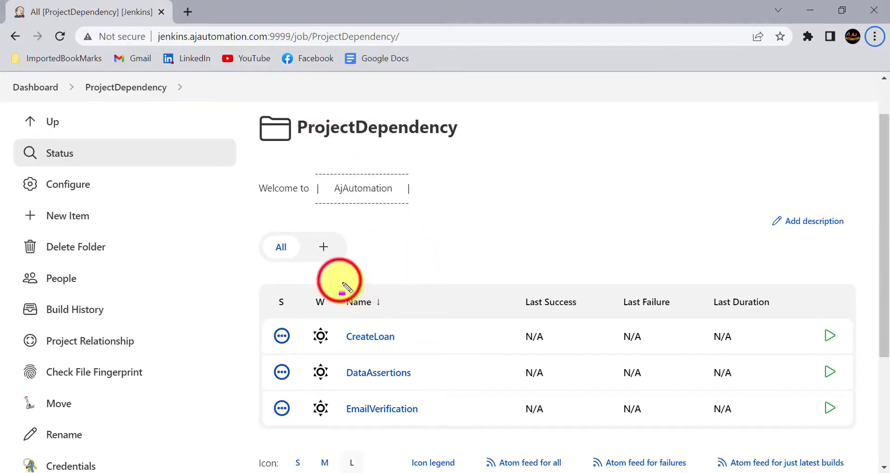
{"action": "left_click_drag", "start_coordinate": [340, 288], "coordinate": [427, 423]}
{"action": "scroll", "coordinate": [440, 301], "scroll_direction": "down", "scroll_amount": 1}
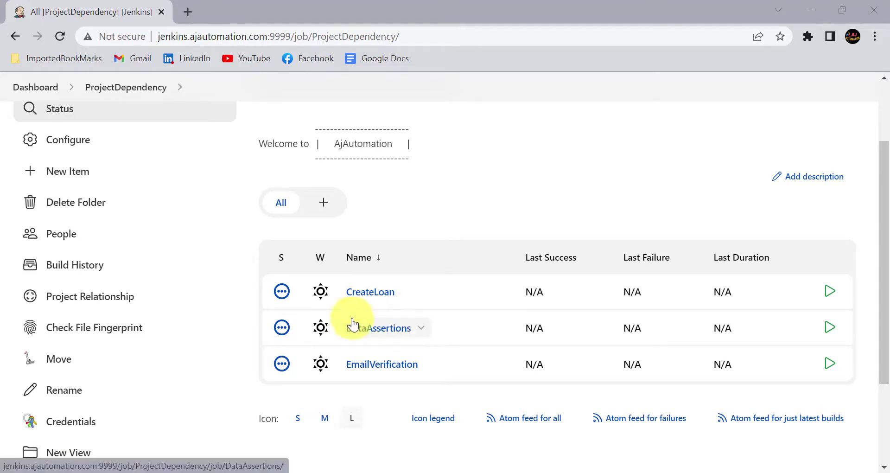
{"action": "mouse_move", "coordinate": [338, 315]}
{"action": "left_mouse_down"}
{"action": "mouse_move", "coordinate": [420, 355]}
{"action": "mouse_move", "coordinate": [440, 342]}
{"action": "left_mouse_up"}
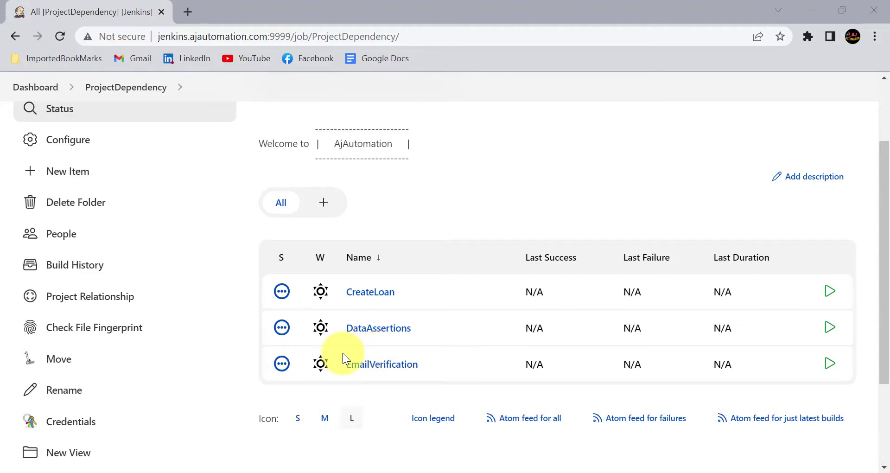
{"action": "mouse_move", "coordinate": [343, 353]}
{"action": "left_mouse_down"}
{"action": "mouse_move", "coordinate": [435, 368]}
{"action": "mouse_move", "coordinate": [433, 376]}
{"action": "left_mouse_up"}
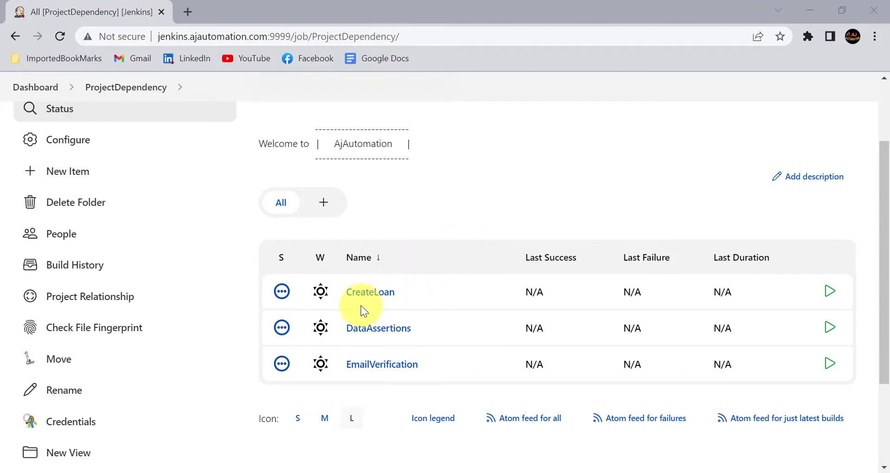
{"action": "left_click_drag", "start_coordinate": [338, 287], "coordinate": [416, 306]}
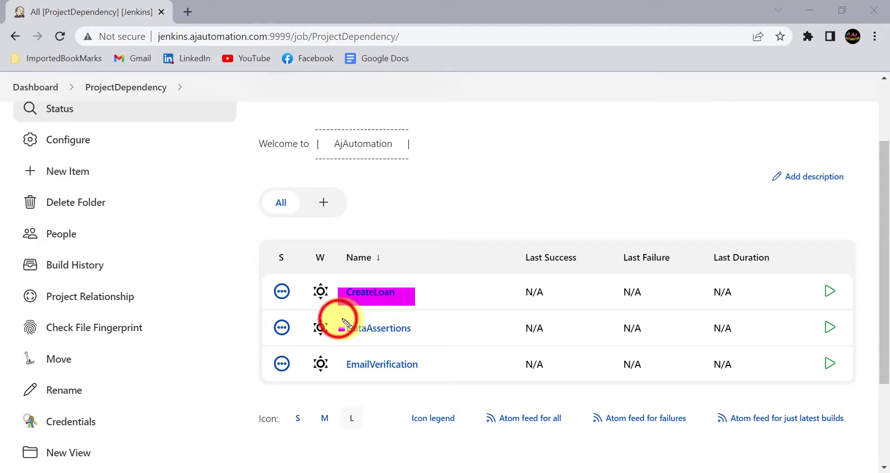
{"action": "left_click_drag", "start_coordinate": [342, 323], "coordinate": [425, 340]}
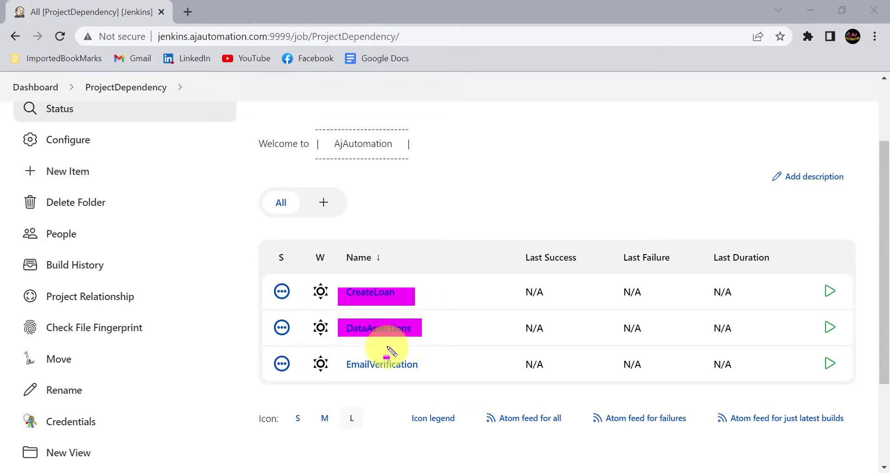
{"action": "left_click_drag", "start_coordinate": [341, 358], "coordinate": [431, 377]}
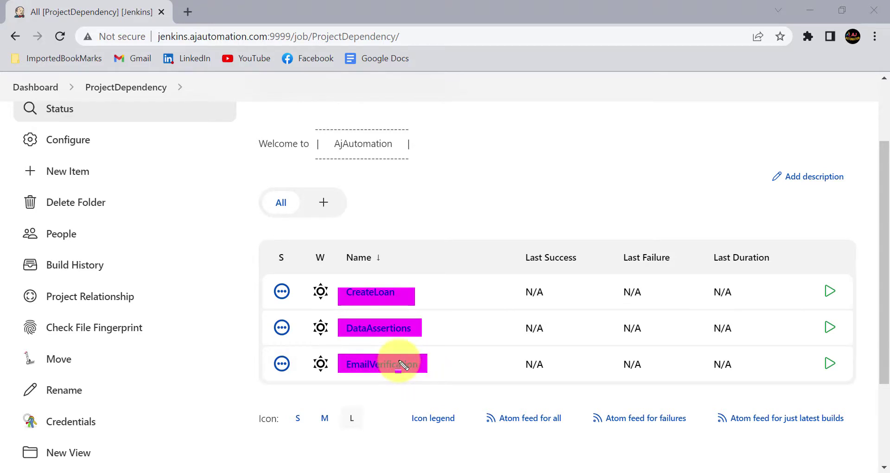
{"action": "scroll", "coordinate": [401, 365], "scroll_direction": "up", "scroll_amount": 1}
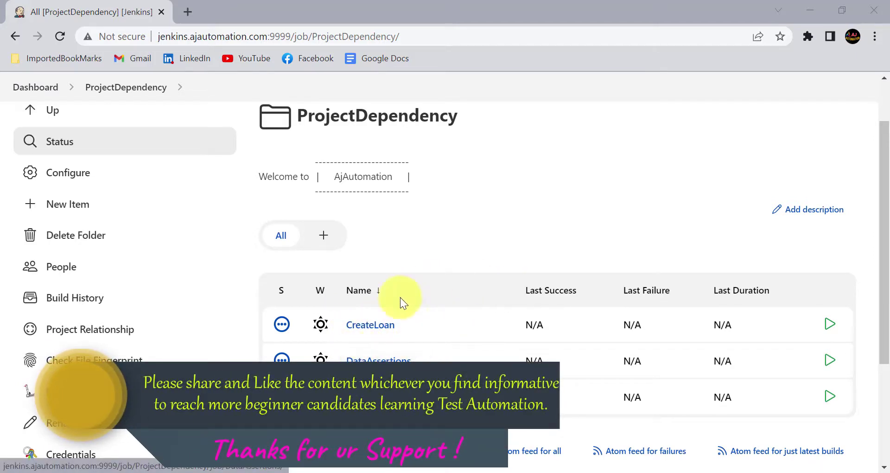
Step: Open the configuration of the CreateLoan job
{"action": "left_click", "coordinate": [361, 325]}
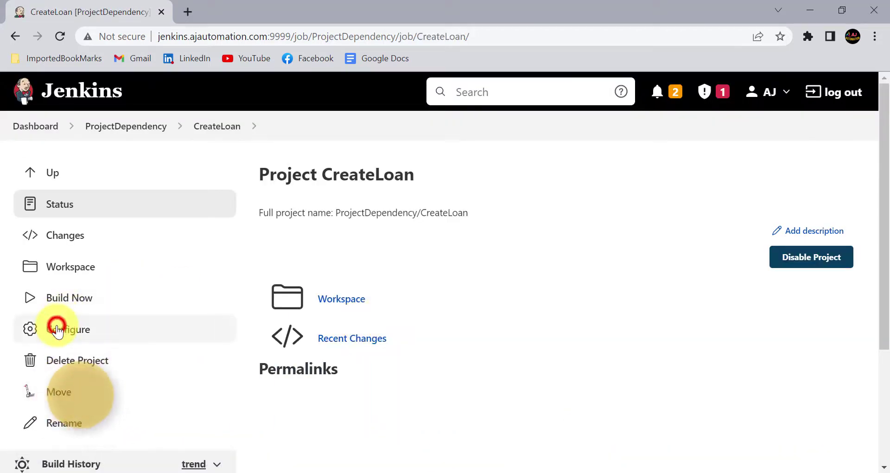
{"action": "left_click", "coordinate": [57, 332]}
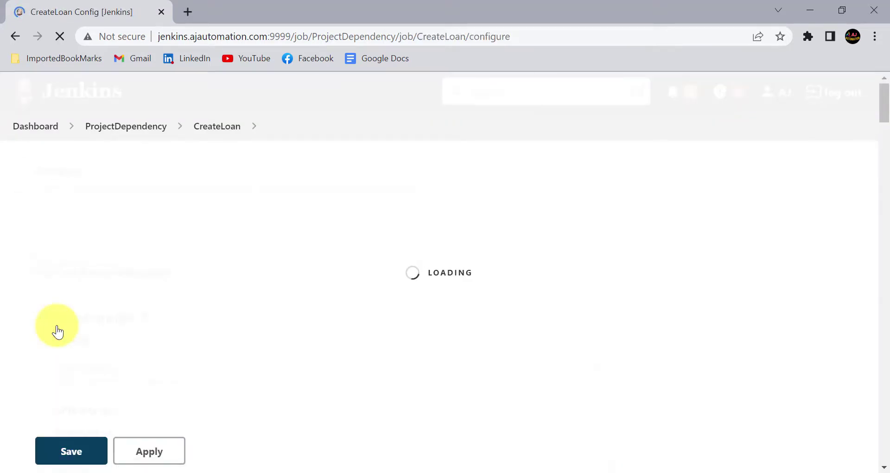
{"action": "left_click", "coordinate": [284, 301]}
{"action": "scroll", "coordinate": [284, 200], "scroll_direction": "down", "scroll_amount": 2}
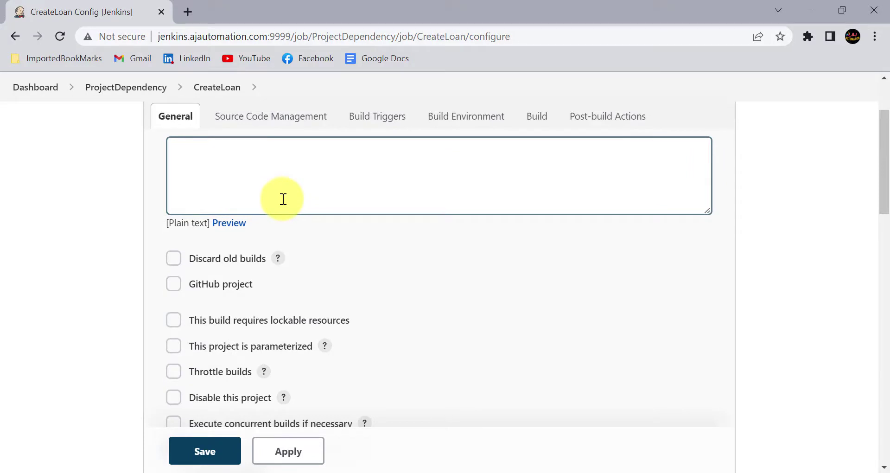
Step: Add a "Build other projects" post-build action to the CreateLoan job
{"action": "left_click", "coordinate": [595, 119]}
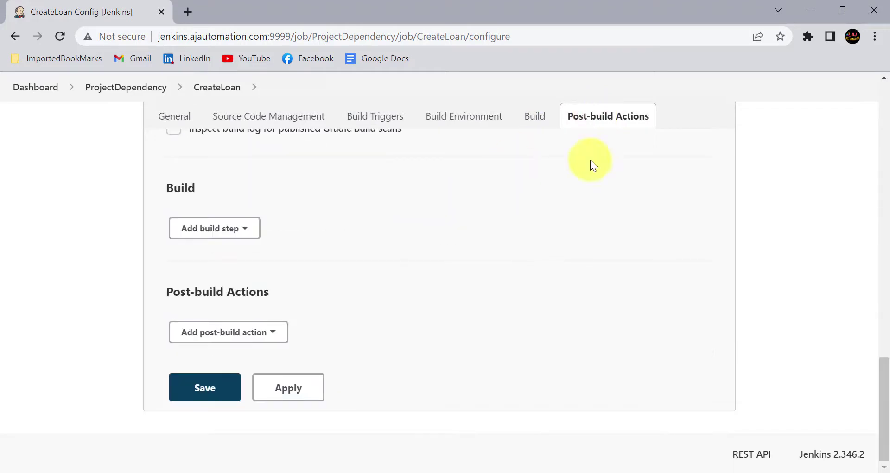
{"action": "left_click", "coordinate": [248, 332]}
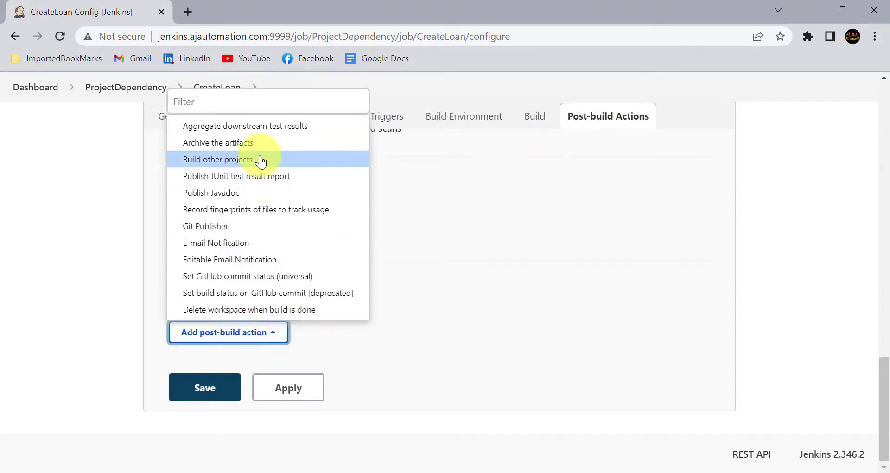
{"action": "left_click", "coordinate": [227, 163]}
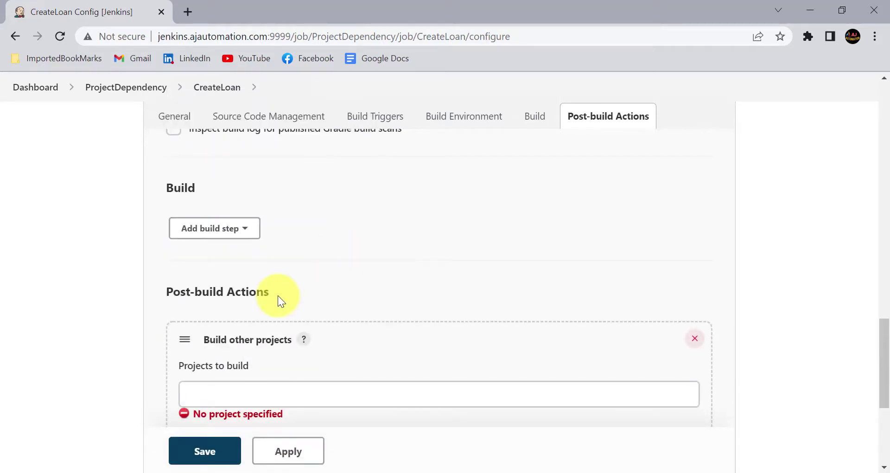
{"action": "scroll", "coordinate": [278, 297], "scroll_direction": "down", "scroll_amount": 1}
{"action": "left_click_drag", "start_coordinate": [153, 232], "coordinate": [293, 258]}
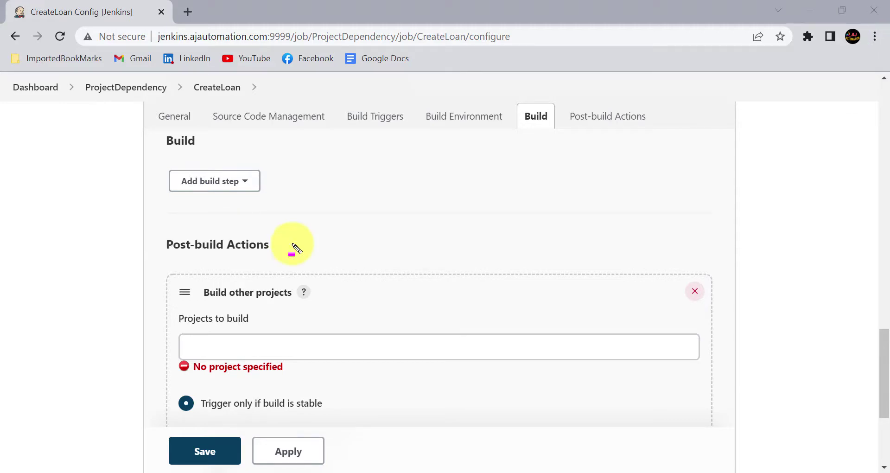
{"action": "scroll", "coordinate": [355, 245], "scroll_direction": "down", "scroll_amount": 2}
{"action": "scroll", "coordinate": [259, 204], "scroll_direction": "up", "scroll_amount": 1}
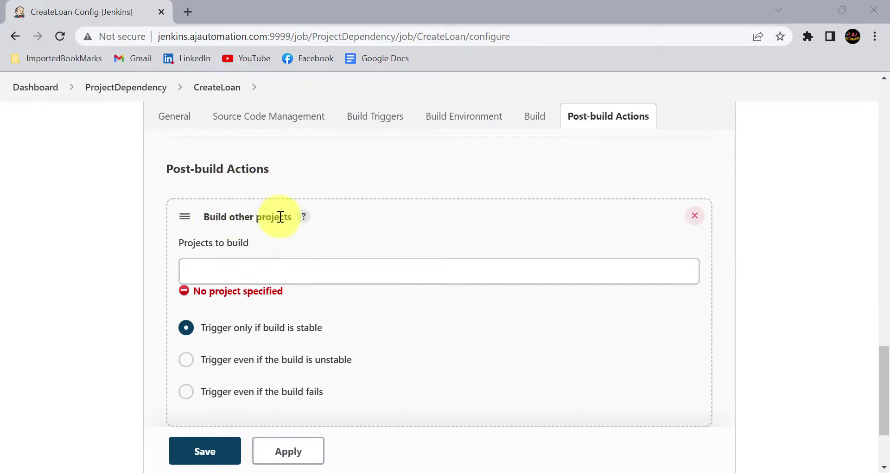
Step: Set DataAssertions as the project to build and choose to trigger it even if the build fails
{"action": "left_click", "coordinate": [208, 271]}
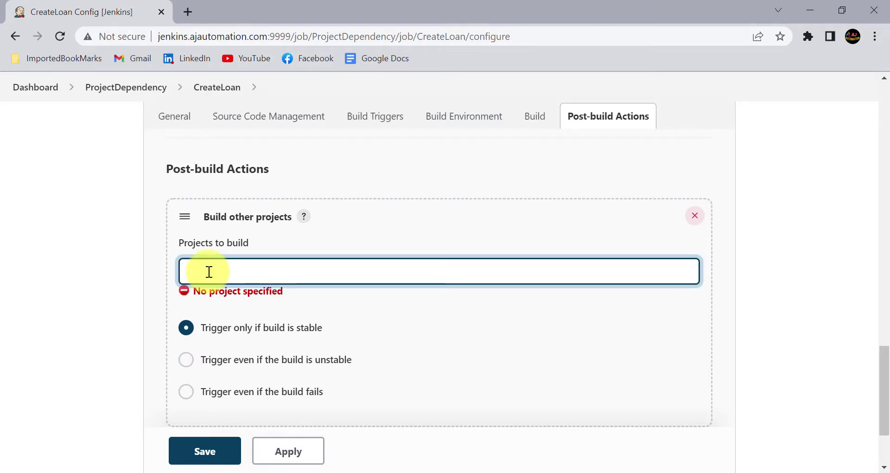
{"action": "type", "text": "daa"}
{"action": "key", "text": "BackSpace"}
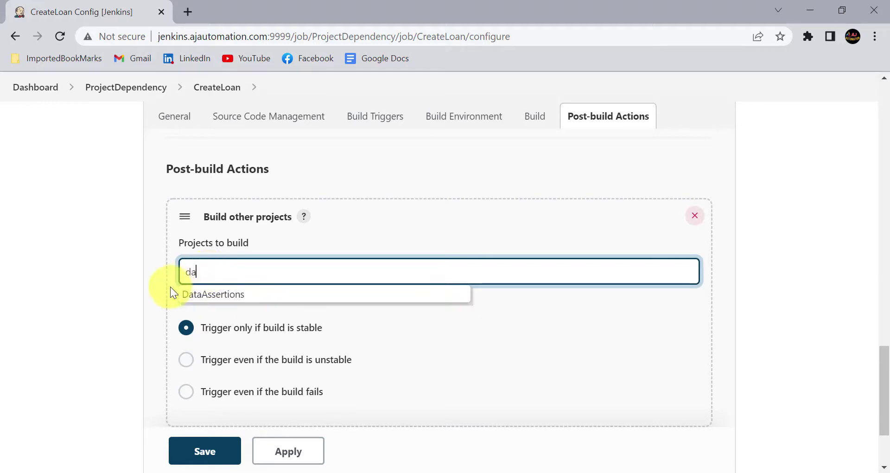
{"action": "left_click", "coordinate": [216, 292]}
{"action": "scroll", "coordinate": [126, 318], "scroll_direction": "down", "scroll_amount": 1}
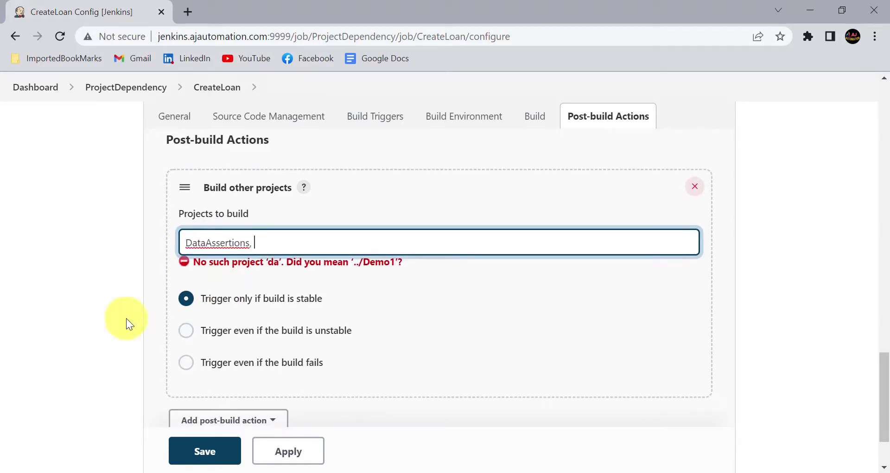
{"action": "left_click", "coordinate": [126, 319]}
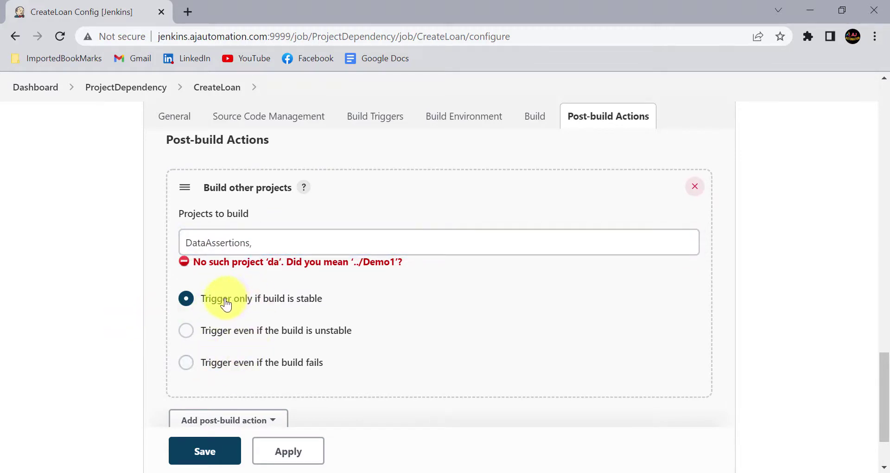
{"action": "left_click", "coordinate": [216, 242]}
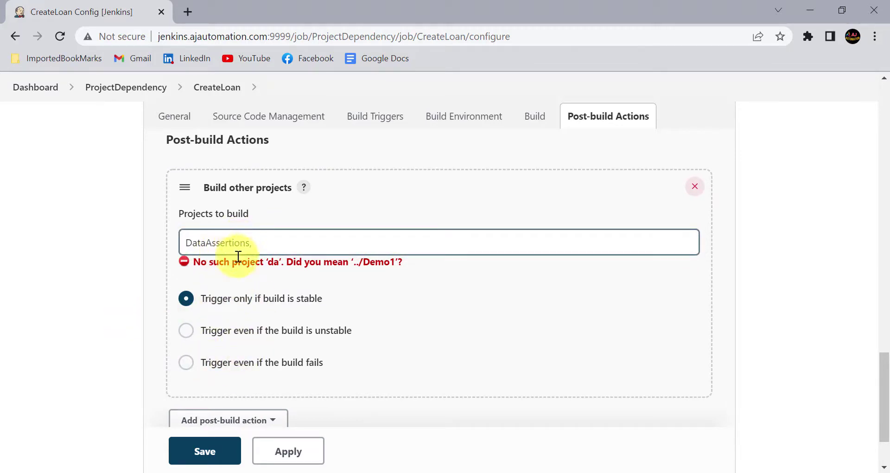
{"action": "left_click", "coordinate": [258, 308]}
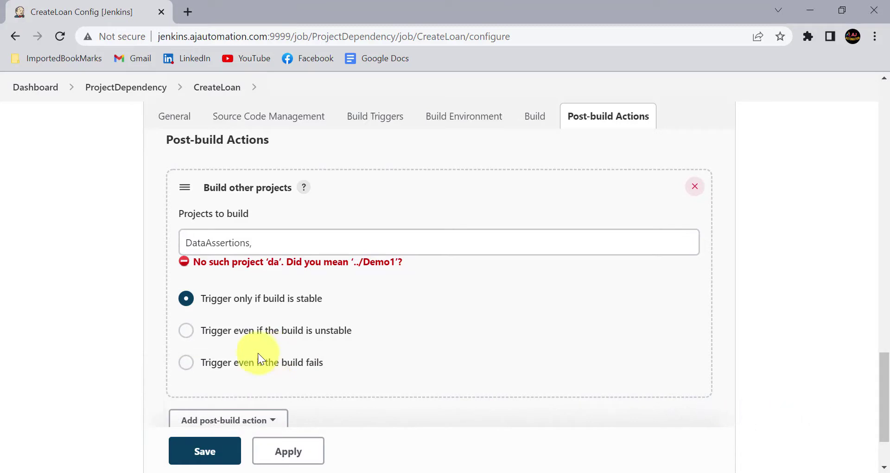
{"action": "left_click", "coordinate": [213, 364]}
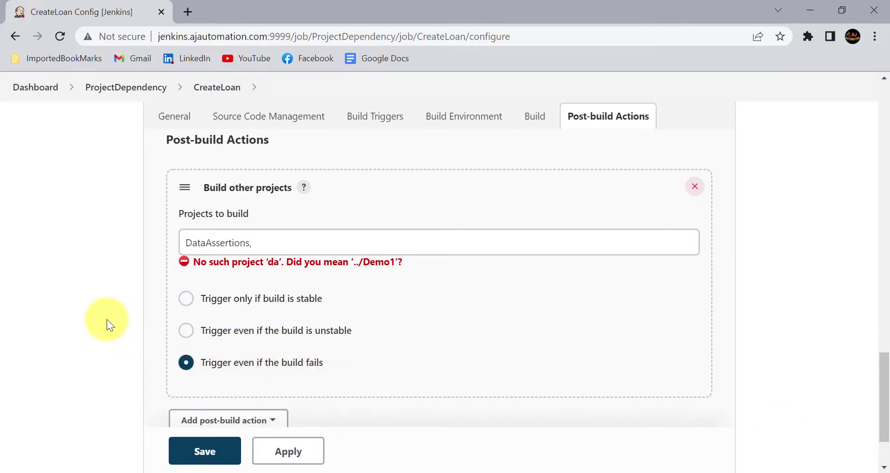
{"action": "left_click", "coordinate": [284, 246]}
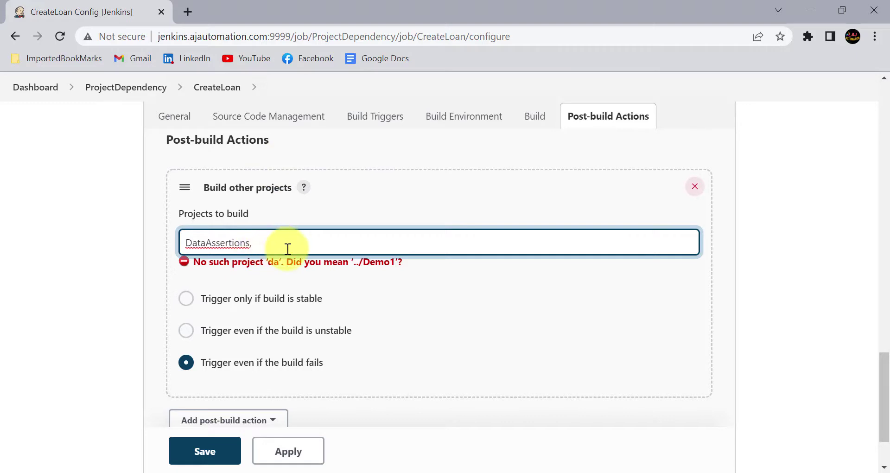
{"action": "type", "text": "em"}
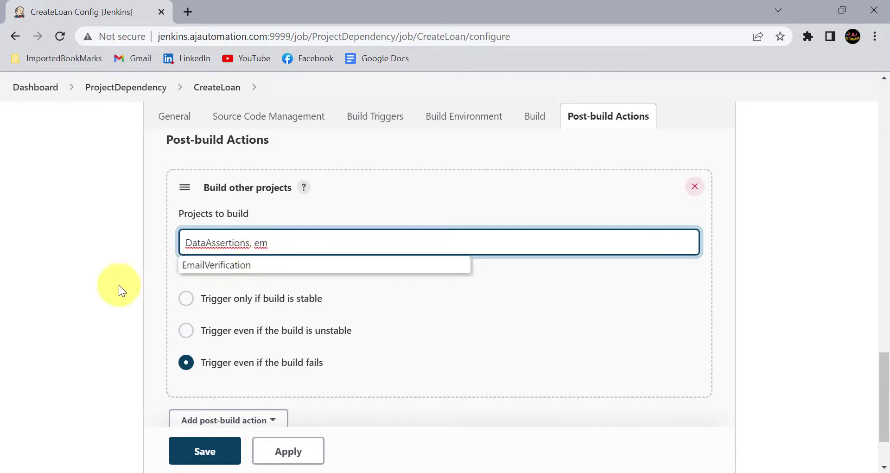
{"action": "key", "text": "BackSpace"}
{"action": "key", "text": "BackSpace"}
{"action": "left_click", "coordinate": [2, 312]}
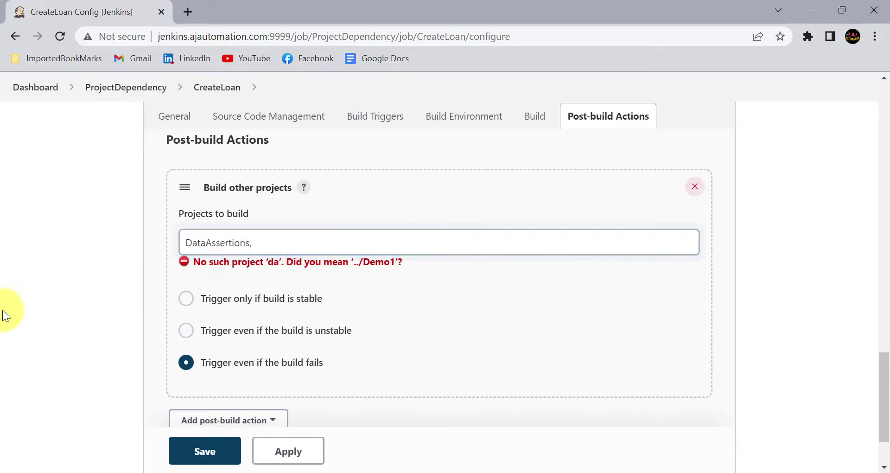
Step: Apply and save the CreateLoan configuration, and check the job's downstream projects on its status page
{"action": "left_click", "coordinate": [291, 451]}
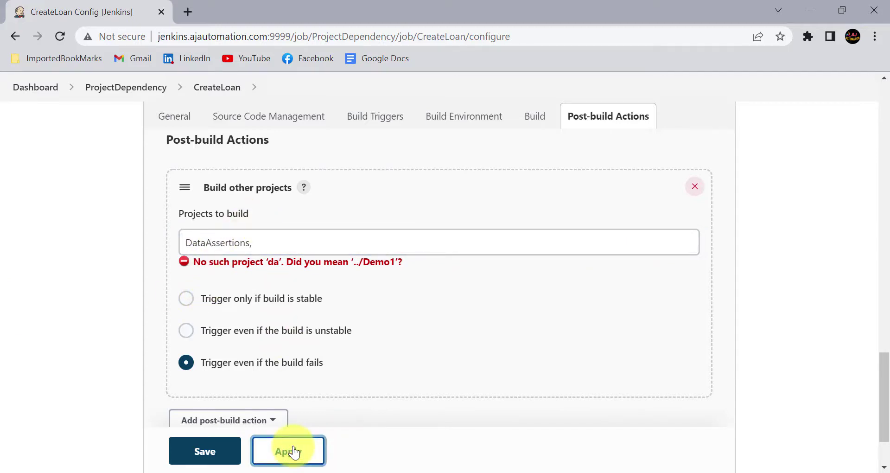
{"action": "left_click", "coordinate": [233, 452]}
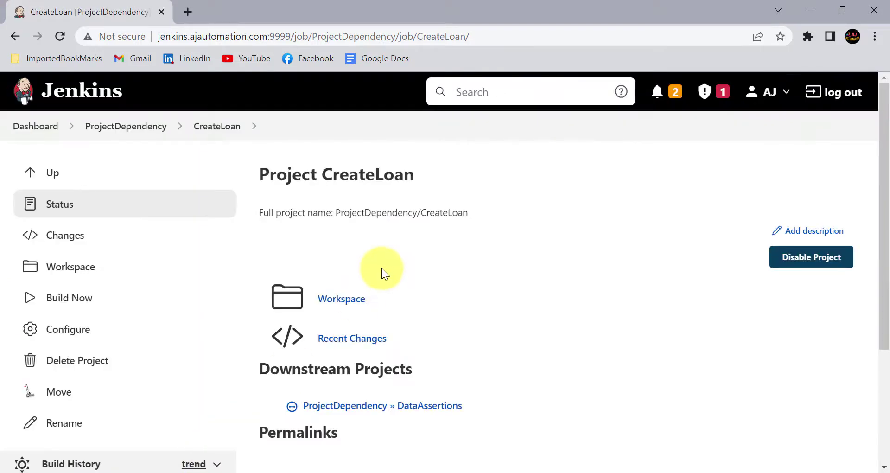
{"action": "scroll", "coordinate": [382, 268], "scroll_direction": "down", "scroll_amount": 2}
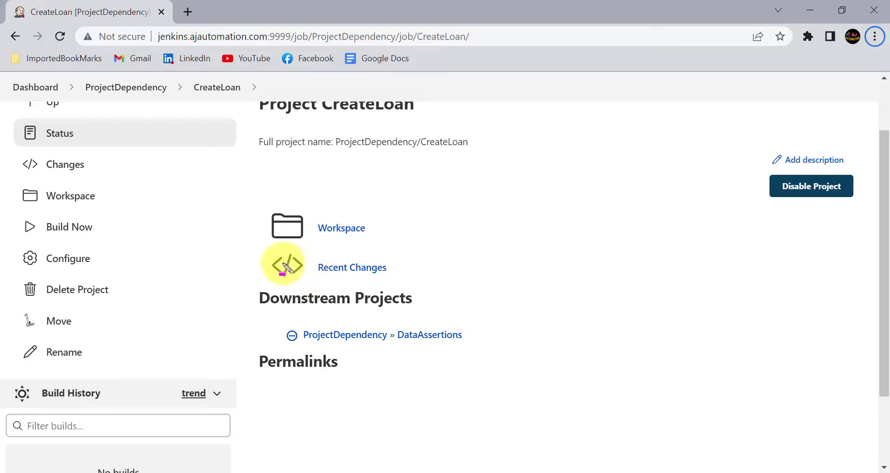
{"action": "left_click", "coordinate": [249, 284]}
{"action": "left_click_drag", "start_coordinate": [249, 284], "coordinate": [525, 315]}
{"action": "scroll", "coordinate": [374, 277], "scroll_direction": "up", "scroll_amount": 2}
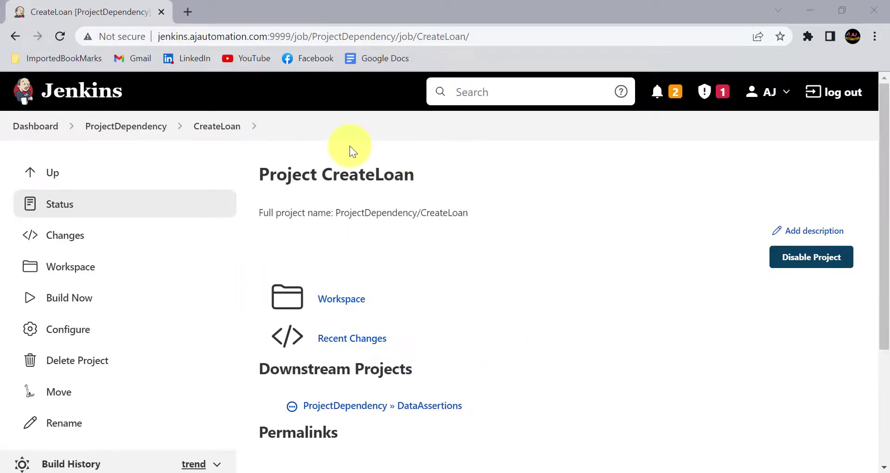
{"action": "scroll", "coordinate": [378, 235], "scroll_direction": "down", "scroll_amount": 2}
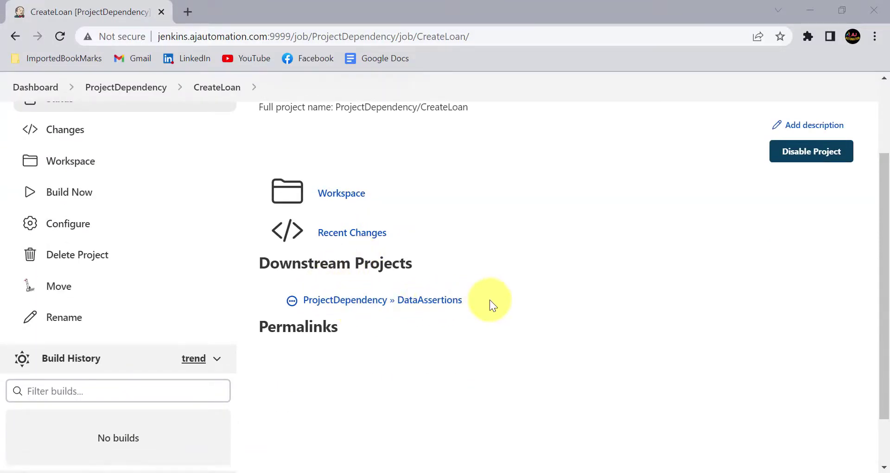
Step: Start a build of the CreateLoan job from its project page
{"action": "scroll", "coordinate": [460, 218], "scroll_direction": "up", "scroll_amount": 3}
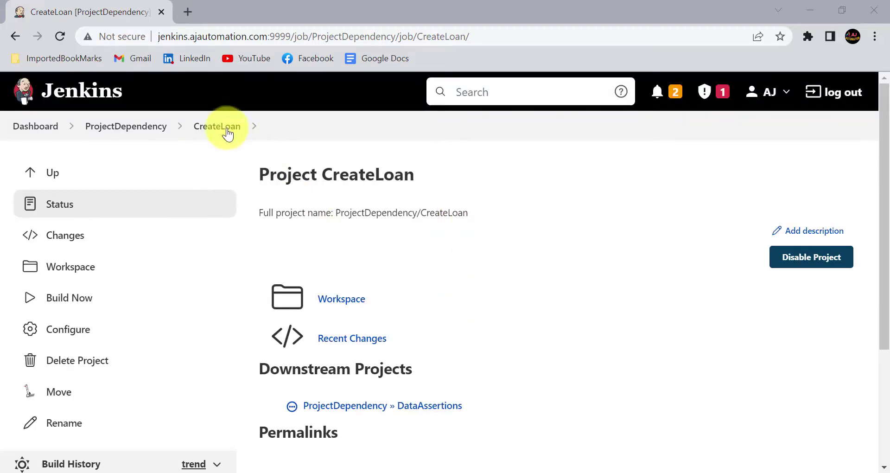
{"action": "scroll", "coordinate": [327, 223], "scroll_direction": "down", "scroll_amount": 1}
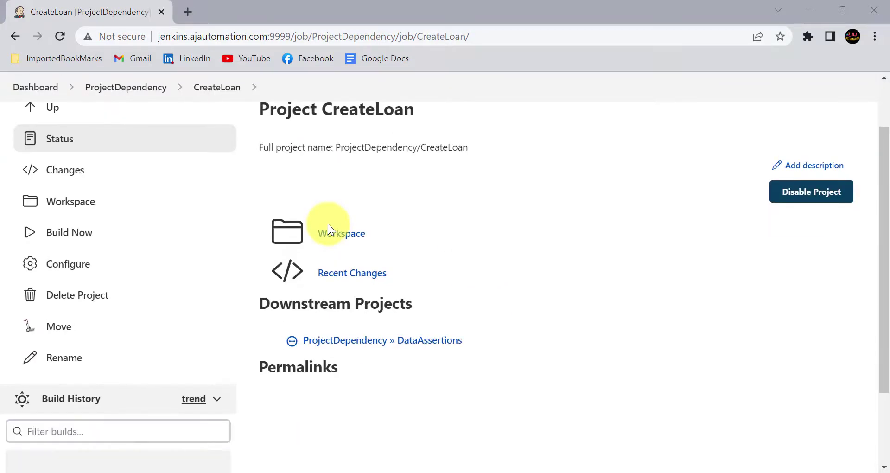
{"action": "scroll", "coordinate": [209, 246], "scroll_direction": "up", "scroll_amount": 1}
{"action": "left_click", "coordinate": [77, 290]}
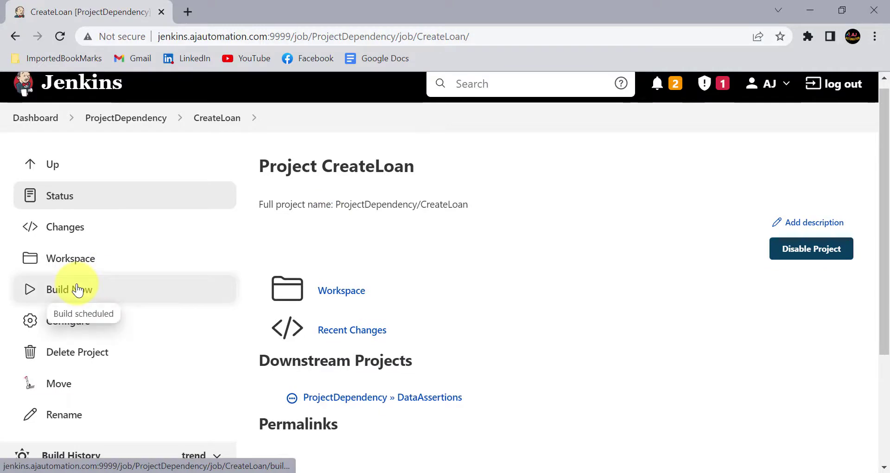
Step: Open the console output of CreateLoan build #1 and examine which downstream build it triggers
{"action": "scroll", "coordinate": [342, 223], "scroll_direction": "down", "scroll_amount": 2}
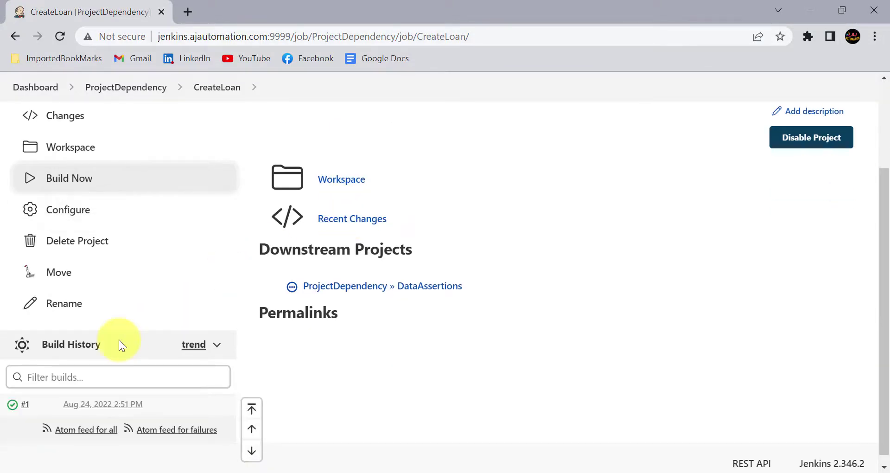
{"action": "left_click", "coordinate": [14, 406]}
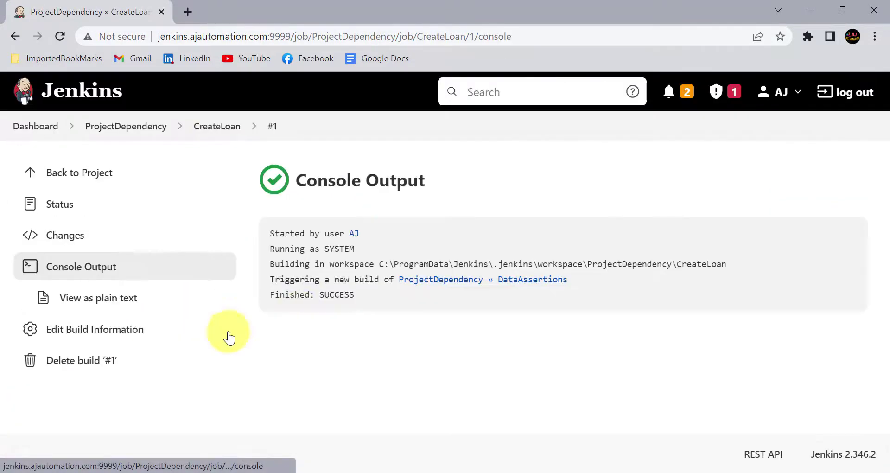
{"action": "key", "text": "alt"}
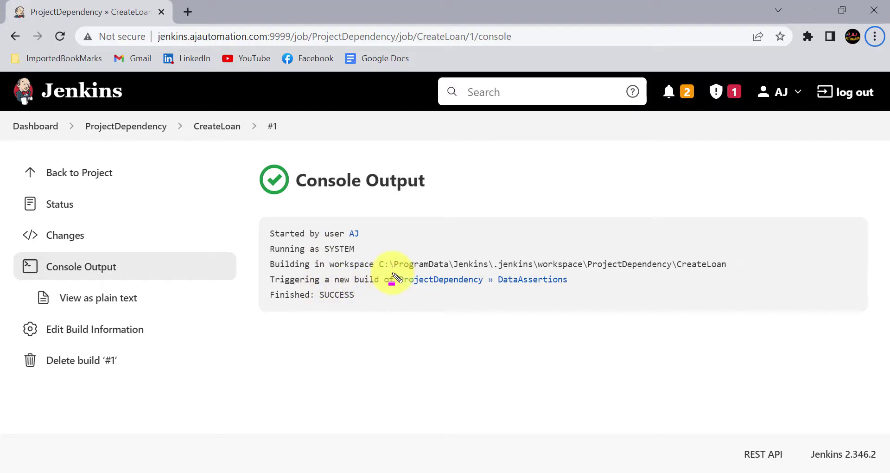
{"action": "left_click_drag", "start_coordinate": [393, 278], "coordinate": [618, 289]}
{"action": "left_click", "coordinate": [621, 290]}
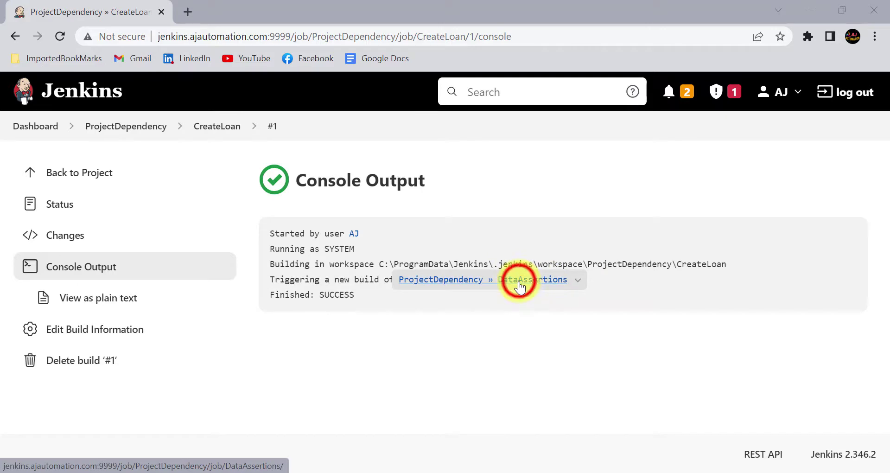
Step: Open the DataAssertions job from the console output and review its upstream projects and build history
{"action": "scroll", "coordinate": [324, 292], "scroll_direction": "down", "scroll_amount": 3}
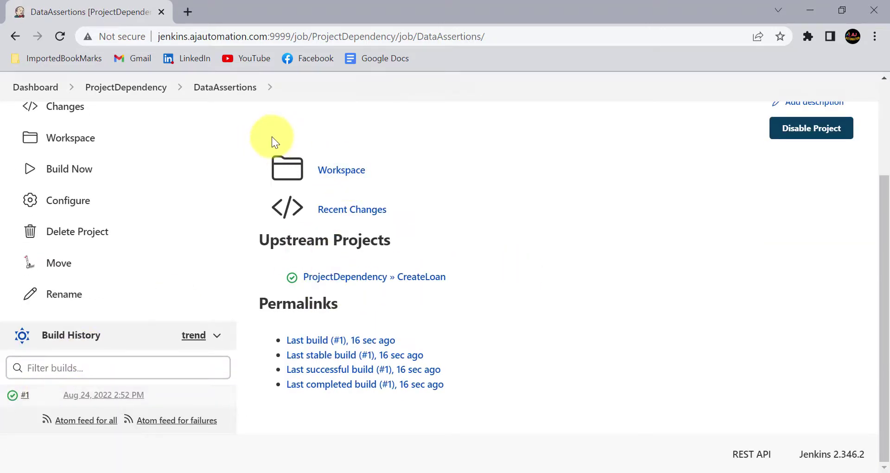
{"action": "scroll", "coordinate": [388, 193], "scroll_direction": "up", "scroll_amount": 3}
{"action": "scroll", "coordinate": [388, 193], "scroll_direction": "down", "scroll_amount": 2}
{"action": "scroll", "coordinate": [388, 193], "scroll_direction": "up", "scroll_amount": 2}
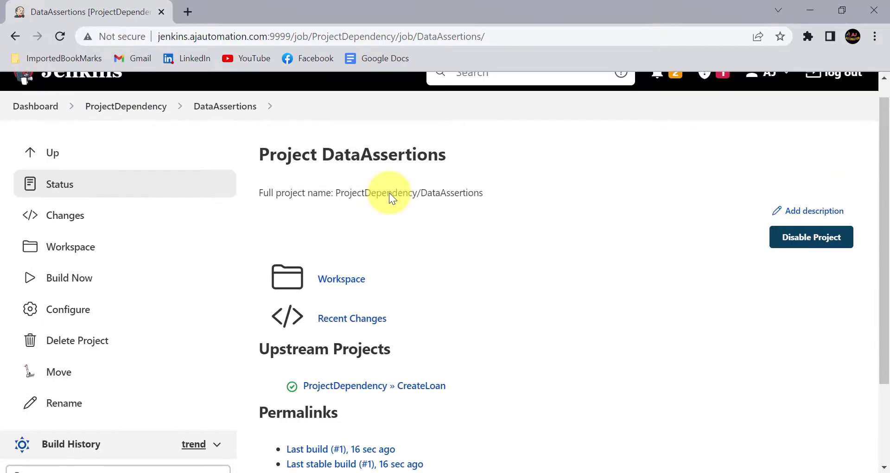
{"action": "scroll", "coordinate": [389, 193], "scroll_direction": "down", "scroll_amount": 1}
{"action": "scroll", "coordinate": [388, 193], "scroll_direction": "up", "scroll_amount": 1}
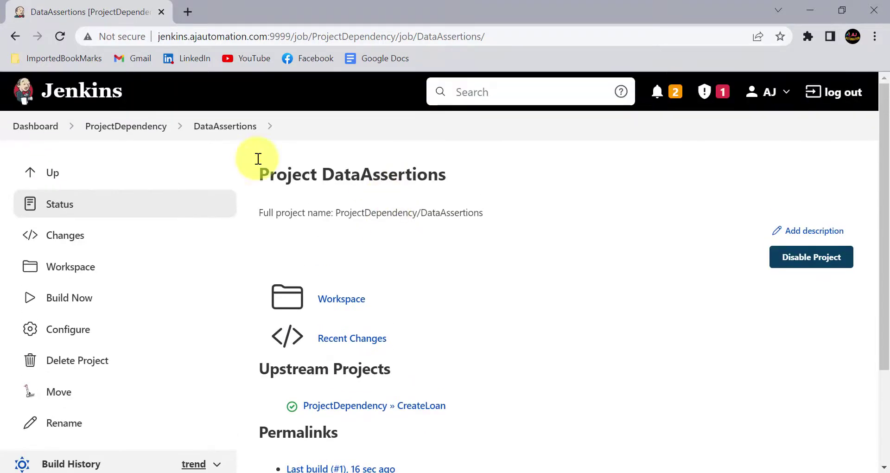
Step: Return to the ProjectDependency folder and open the configuration of the DataAssertions job
{"action": "left_click", "coordinate": [148, 131]}
{"action": "scroll", "coordinate": [315, 289], "scroll_direction": "down", "scroll_amount": 1}
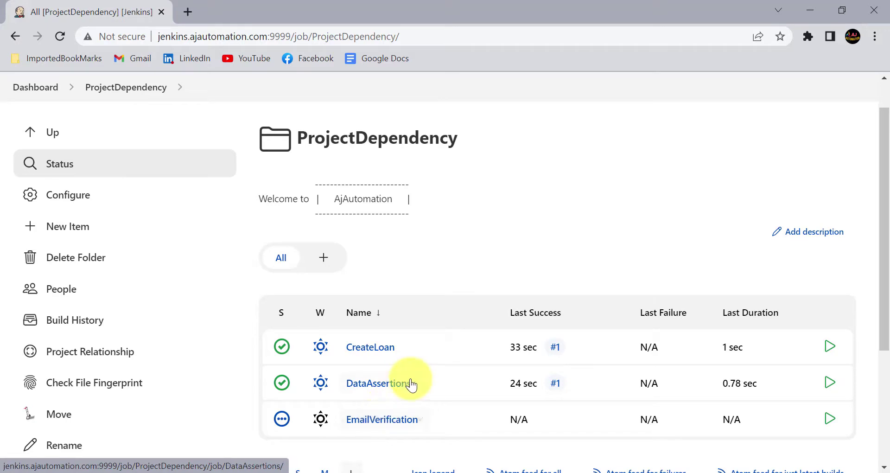
{"action": "left_click", "coordinate": [380, 384]}
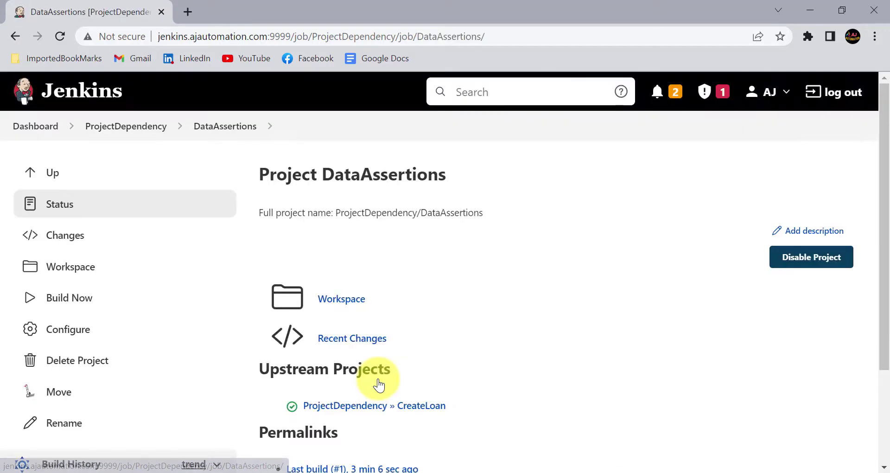
{"action": "left_click", "coordinate": [69, 329]}
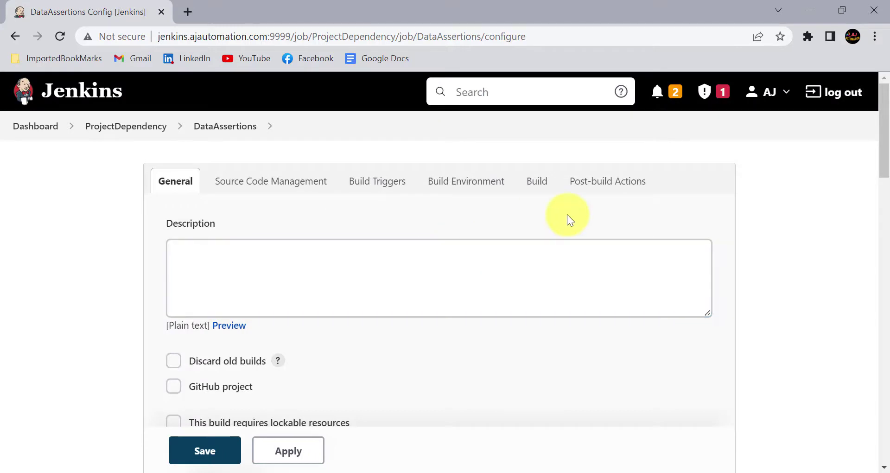
Step: Add a "Build other projects" post-build action to DataAssertions with EmailVerification as the project to build
{"action": "left_click", "coordinate": [610, 181]}
{"action": "left_click", "coordinate": [236, 328]}
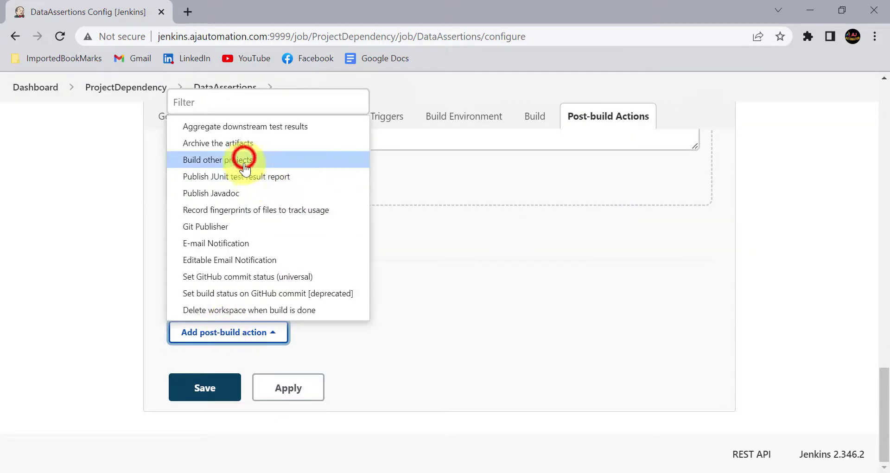
{"action": "left_click", "coordinate": [213, 158]}
{"action": "left_click", "coordinate": [213, 394]}
{"action": "type", "text": "Em"}
{"action": "left_click", "coordinate": [214, 417]}
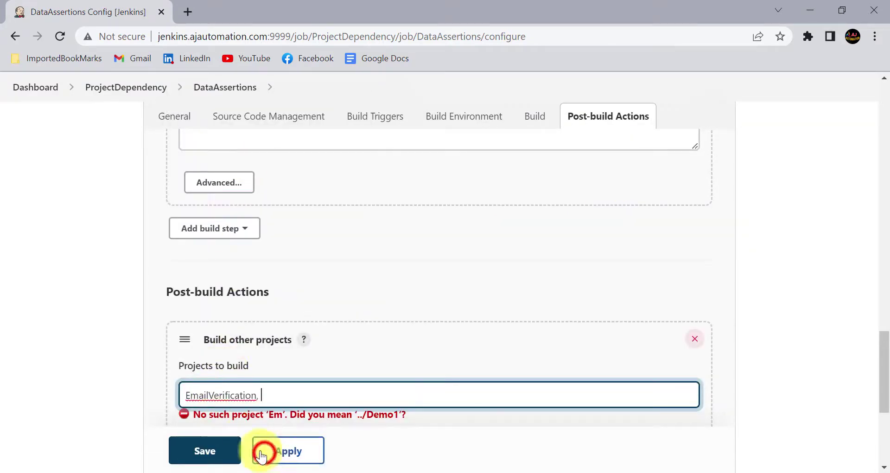
Step: Choose to trigger EmailVerification even if the build fails, and apply and save the DataAssertions configuration
{"action": "left_click", "coordinate": [262, 449]}
{"action": "scroll", "coordinate": [314, 395], "scroll_direction": "down", "scroll_amount": 4}
{"action": "left_click", "coordinate": [274, 309]}
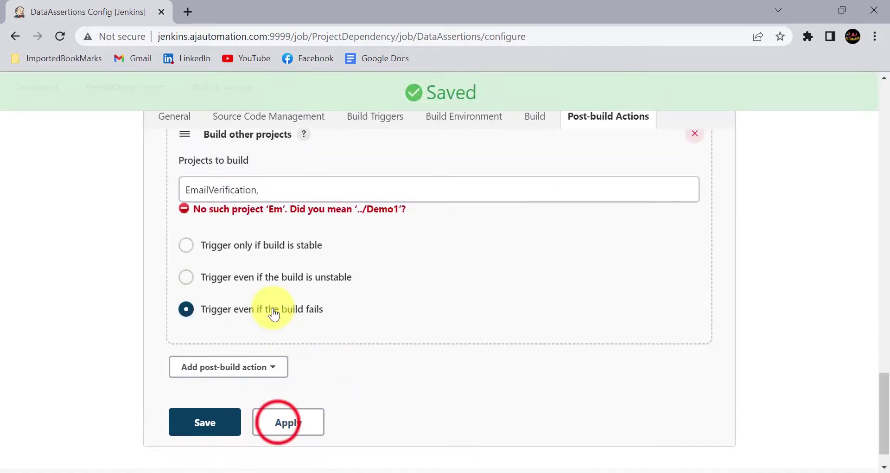
{"action": "left_click", "coordinate": [202, 422]}
Step: Open the upstream CreateLoan job and start another build of it
{"action": "left_click", "coordinate": [346, 404]}
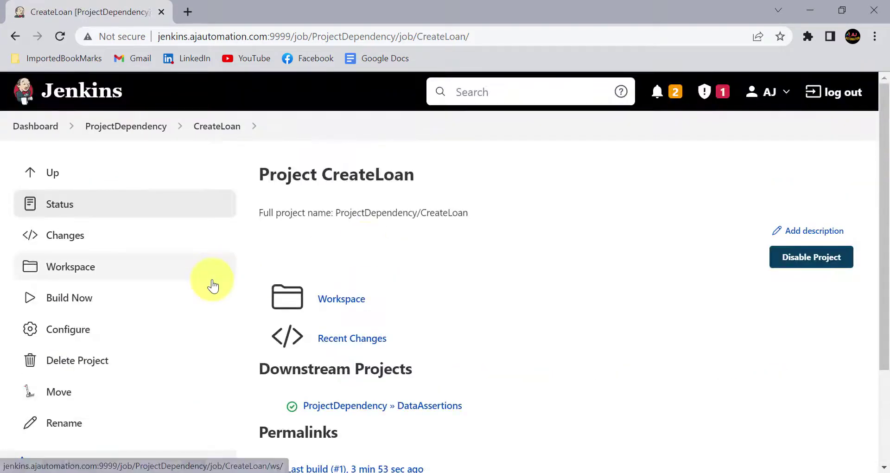
{"action": "scroll", "coordinate": [357, 252], "scroll_direction": "down", "scroll_amount": 1}
{"action": "left_click", "coordinate": [89, 295]}
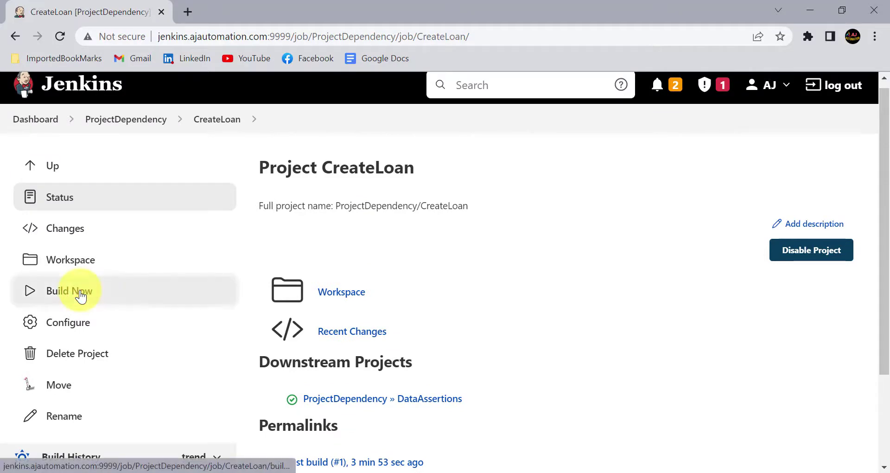
Step: Open the console output of CreateLoan build #2 and follow its link to the triggered DataAssertions job
{"action": "scroll", "coordinate": [214, 304], "scroll_direction": "down", "scroll_amount": 3}
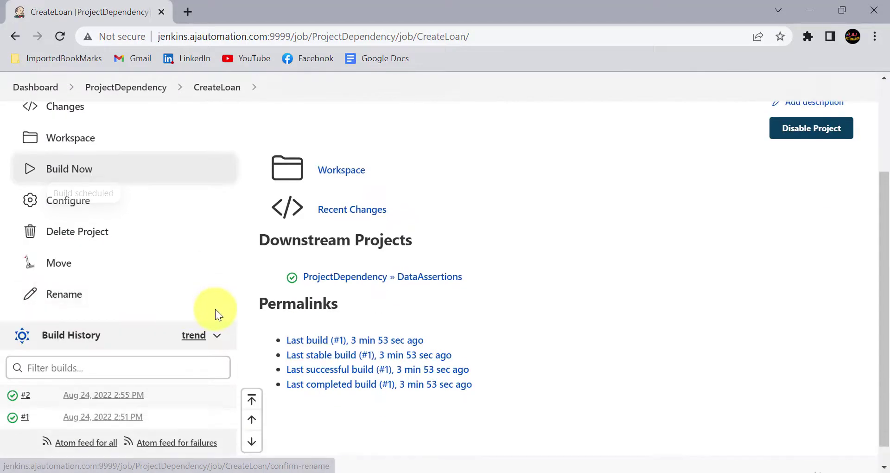
{"action": "scroll", "coordinate": [216, 310], "scroll_direction": "down", "scroll_amount": 1}
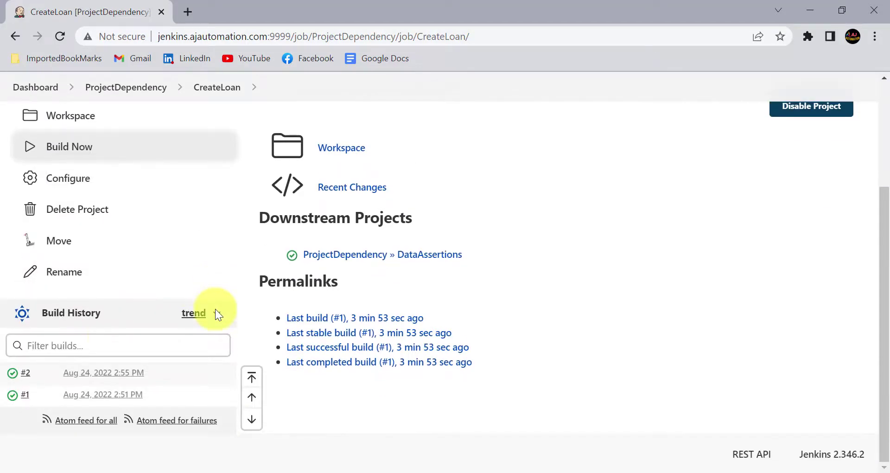
{"action": "left_click", "coordinate": [13, 373]}
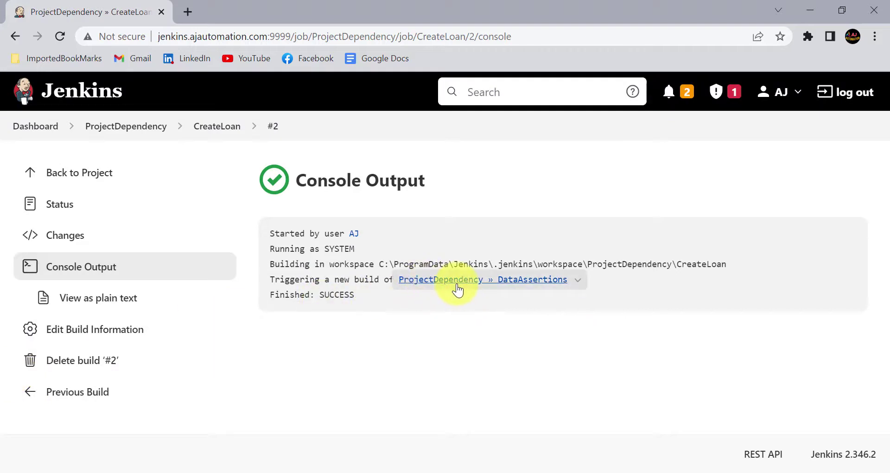
{"action": "left_click", "coordinate": [462, 282]}
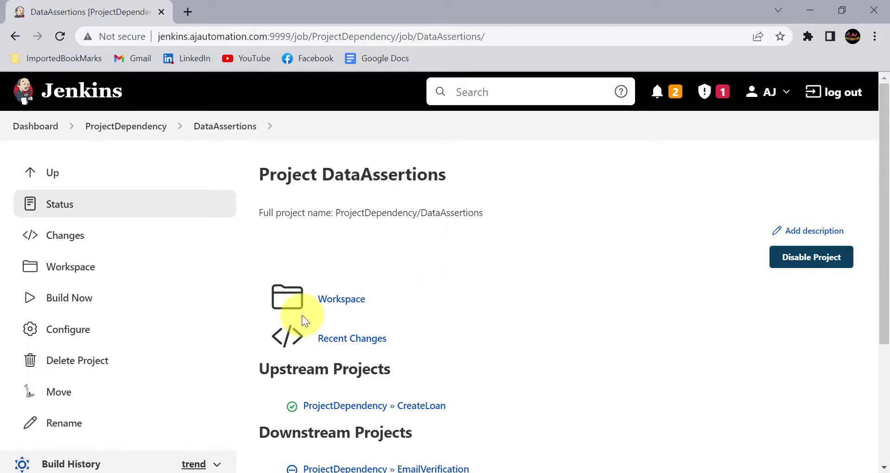
Step: Open the console output of DataAssertions build #2 and examine its upstream cause and the downstream build it triggers
{"action": "scroll", "coordinate": [302, 316], "scroll_direction": "down", "scroll_amount": 4}
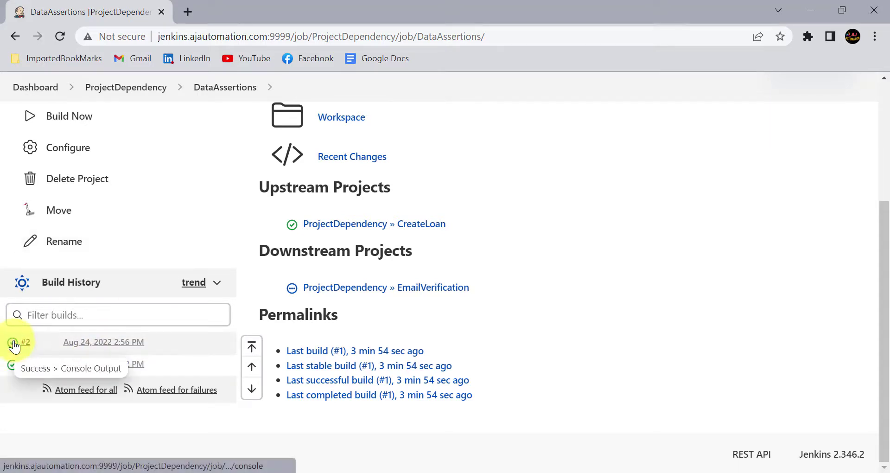
{"action": "left_click", "coordinate": [13, 345]}
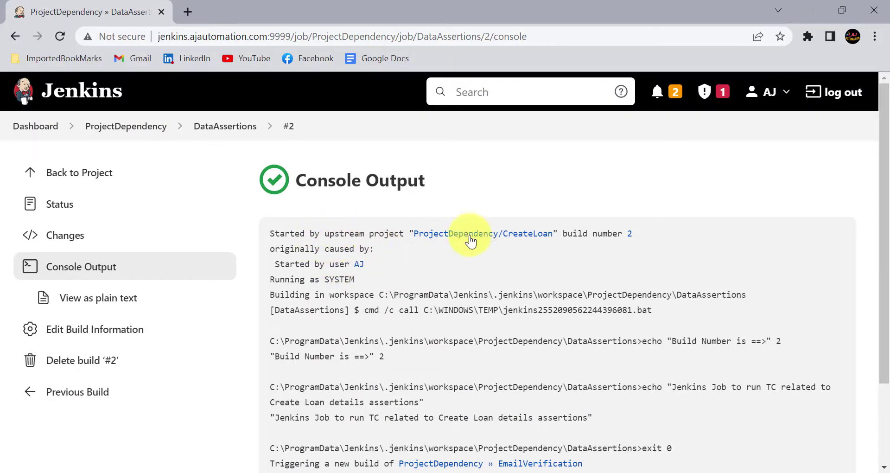
{"action": "mouse_move", "coordinate": [524, 246]}
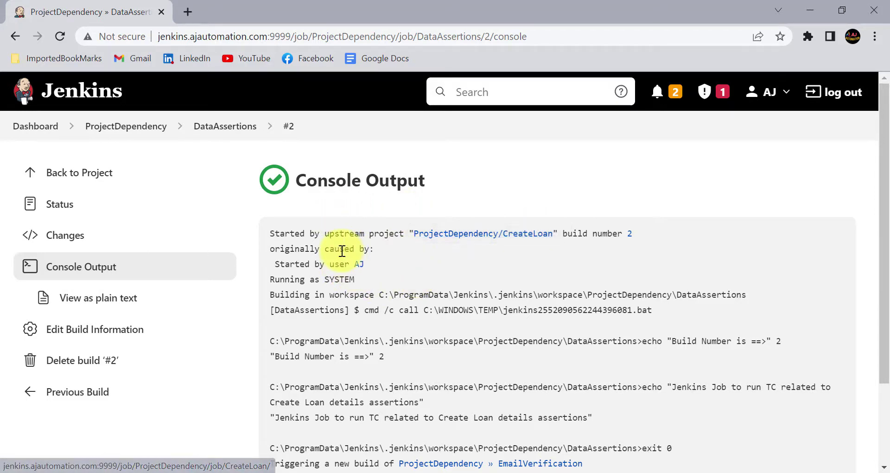
{"action": "key", "text": "alt"}
{"action": "left_click_drag", "start_coordinate": [280, 240], "coordinate": [387, 272]}
{"action": "key", "text": "Escape"}
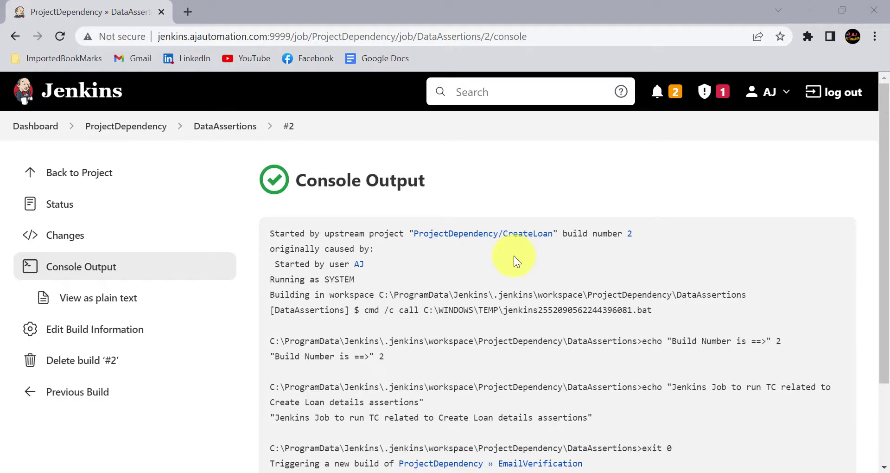
{"action": "scroll", "coordinate": [305, 242], "scroll_direction": "down", "scroll_amount": 2}
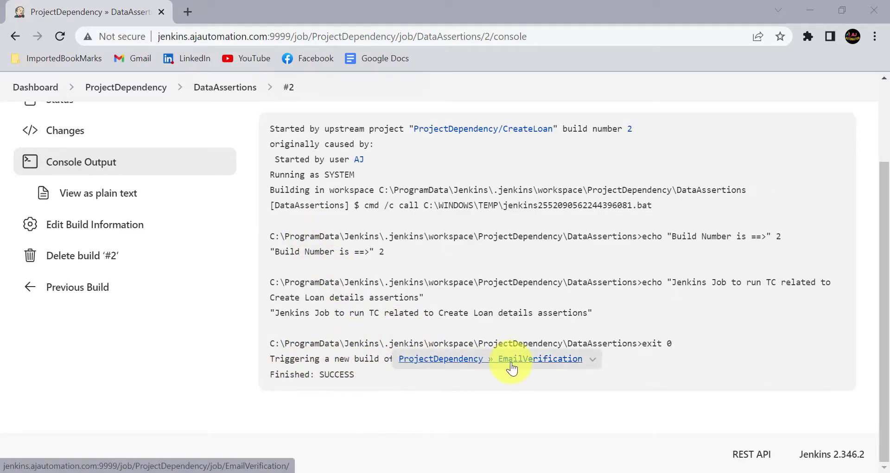
Step: Examine the upstream causes in the console output of EmailVerification build #1, and return to the ProjectDependency folder
{"action": "left_click", "coordinate": [531, 365]}
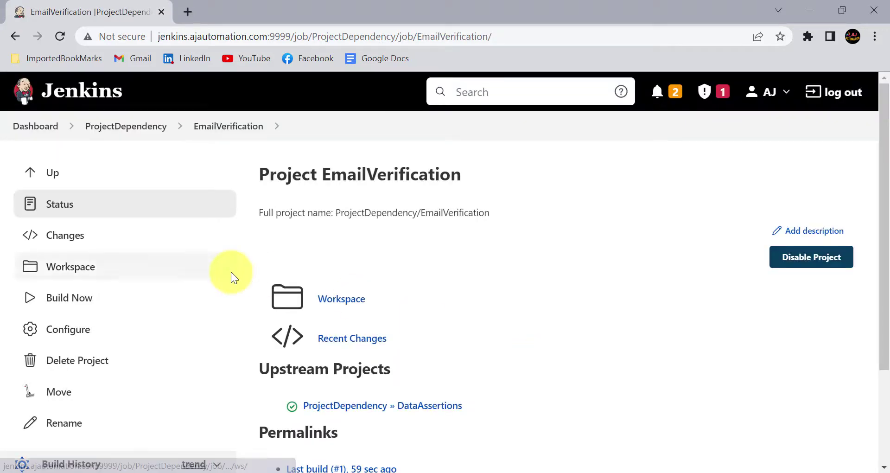
{"action": "scroll", "coordinate": [231, 272], "scroll_direction": "down", "scroll_amount": 3}
{"action": "left_click", "coordinate": [12, 395]}
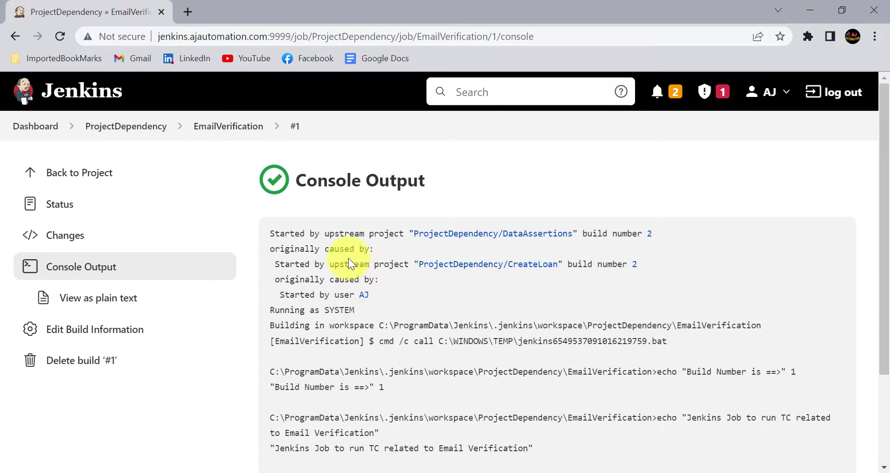
{"action": "mouse_move", "coordinate": [258, 213]}
{"action": "left_mouse_down"}
{"action": "mouse_move", "coordinate": [756, 311]}
{"action": "mouse_move", "coordinate": [761, 327]}
{"action": "left_mouse_up"}
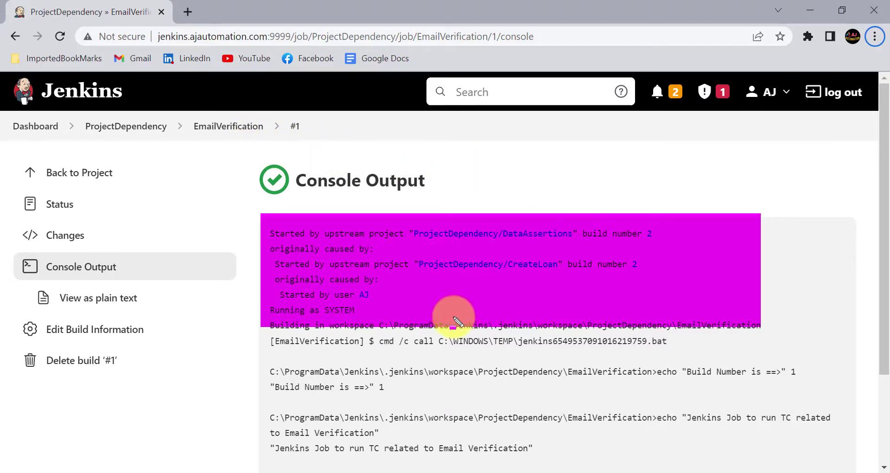
{"action": "key", "text": "alt+Left"}
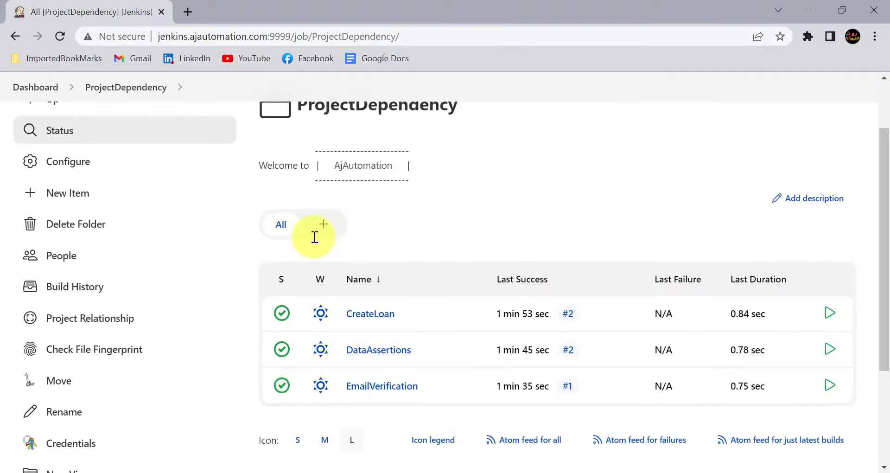